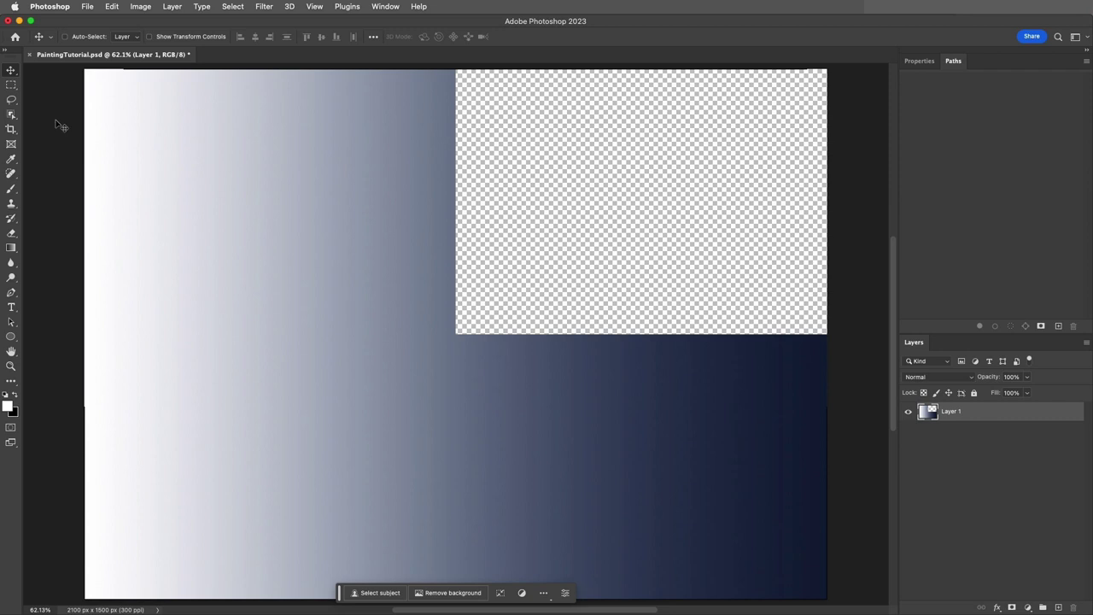
# Pick the standard Brush Tool, try sizes between 50 and 200 px, then drag-set about 140 px at 39% hardness
pyautogui.click(11, 189)
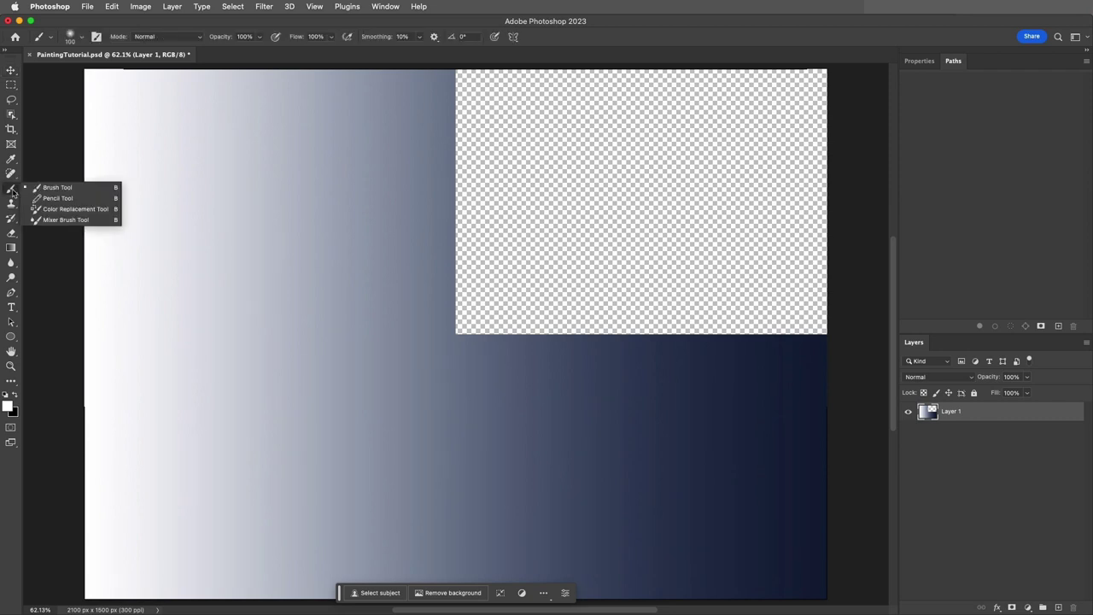
pyautogui.click(65, 188)
pyautogui.press('[')
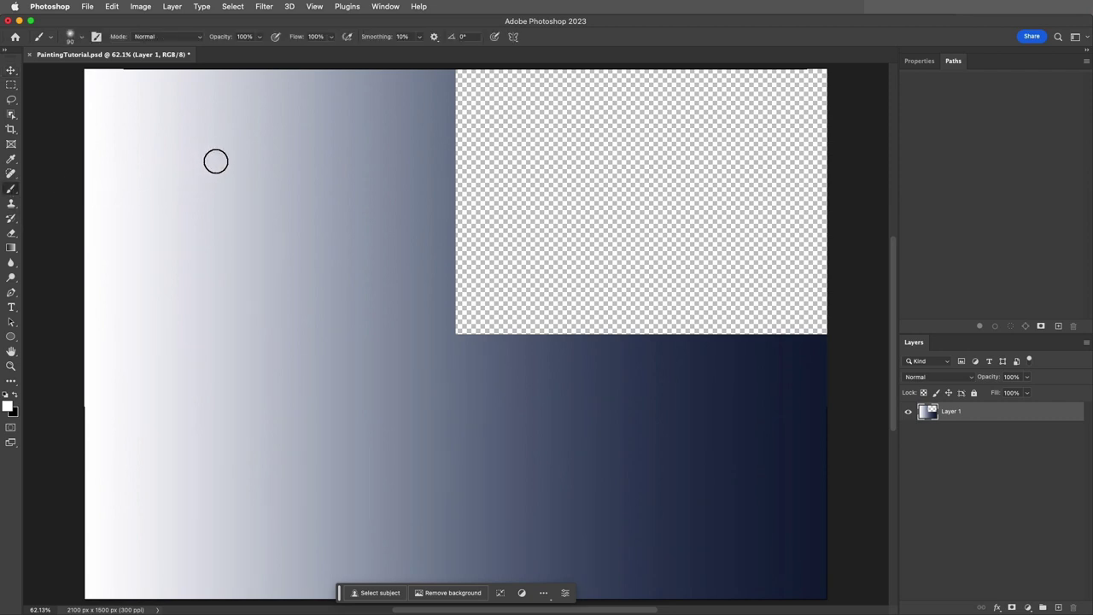
pyautogui.press('[')
pyautogui.press('[')
pyautogui.press('[')
pyautogui.press('[')
pyautogui.press('[')
pyautogui.press(']')
pyautogui.press(']')
pyautogui.press(']')
pyautogui.press(']')
pyautogui.press(']')
pyautogui.press(']')
pyautogui.press(']')
pyautogui.press(']')
pyautogui.press(']')
pyautogui.press(']')
pyautogui.press(']')
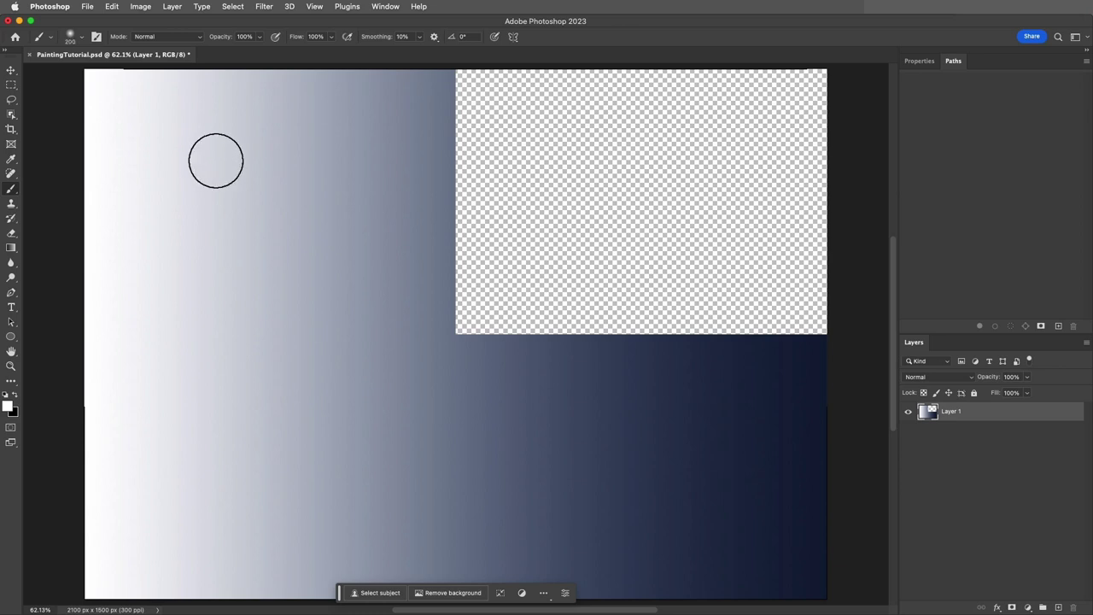
pyautogui.press('[')
pyautogui.press('[')
pyautogui.press('[')
pyautogui.press('[')
pyautogui.press('[')
pyautogui.press('[')
pyautogui.press('[')
pyautogui.press('[')
pyautogui.press('[')
pyautogui.press(']')
pyautogui.press(']')
pyautogui.press(']')
pyautogui.press(']')
pyautogui.press(']')
pyautogui.press(']')
pyautogui.press(']')
pyautogui.press(']')
pyautogui.press(']')
pyautogui.press(']')
pyautogui.press(']')
pyautogui.press(']')
pyautogui.press(']')
pyautogui.press(']')
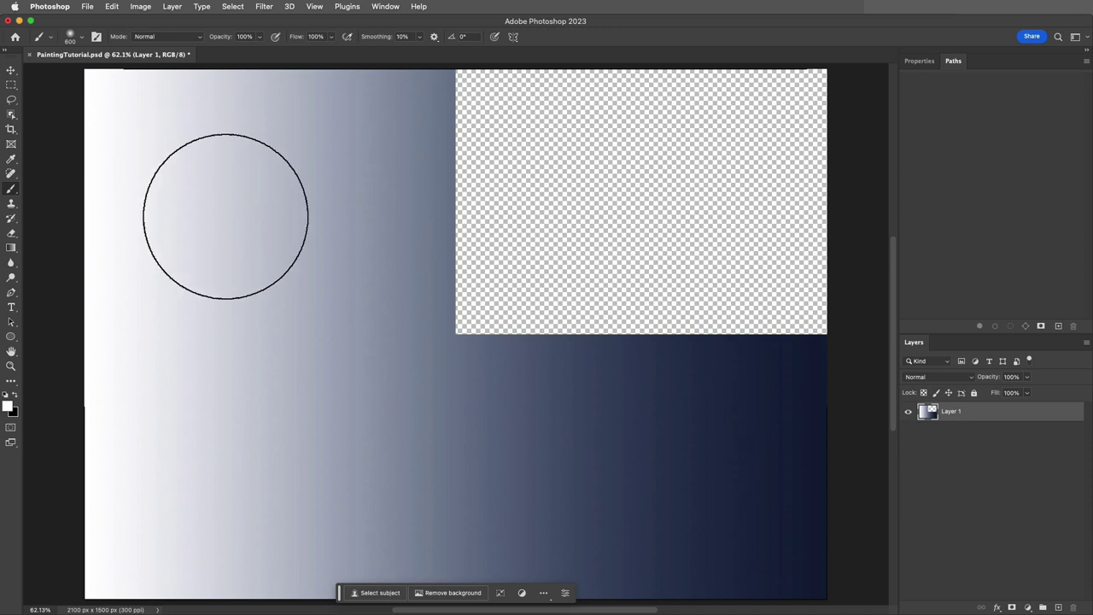
pyautogui.moveTo(225, 216)
pyautogui.mouseDown()
pyautogui.moveTo(142, 229)
pyautogui.moveTo(298, 225)
pyautogui.moveTo(203, 230)
pyautogui.moveTo(202, 200)
pyautogui.moveTo(212, 277)
pyautogui.moveTo(206, 157)
pyautogui.moveTo(213, 234)
pyautogui.moveTo(149, 230)
pyautogui.moveTo(241, 229)
pyautogui.moveTo(212, 230)
pyautogui.moveTo(213, 181)
pyautogui.moveTo(212, 245)
pyautogui.moveTo(134, 232)
pyautogui.mouseUp()
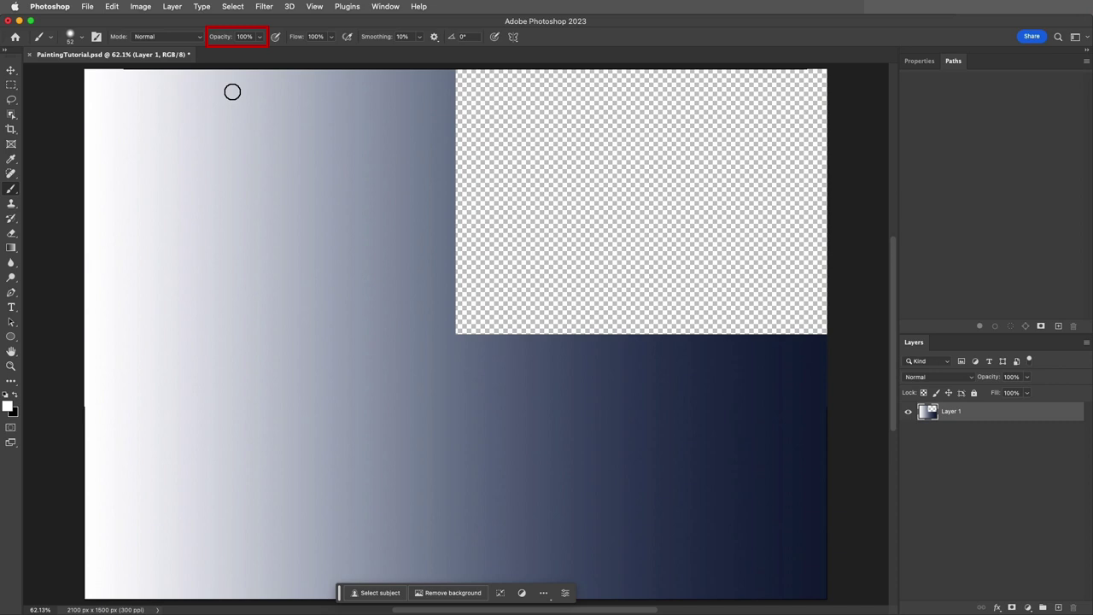
# Try brush opacities of 10%, 20% and 100%, finally setting it to 54%
pyautogui.press('1')
pyautogui.press('2')
pyautogui.press('0')
pyautogui.press('5')
pyautogui.press('4')
# Drop Layer 1 to 50% opacity, restore it to 100%, and return to the Brush Tool
pyautogui.click(12, 71)
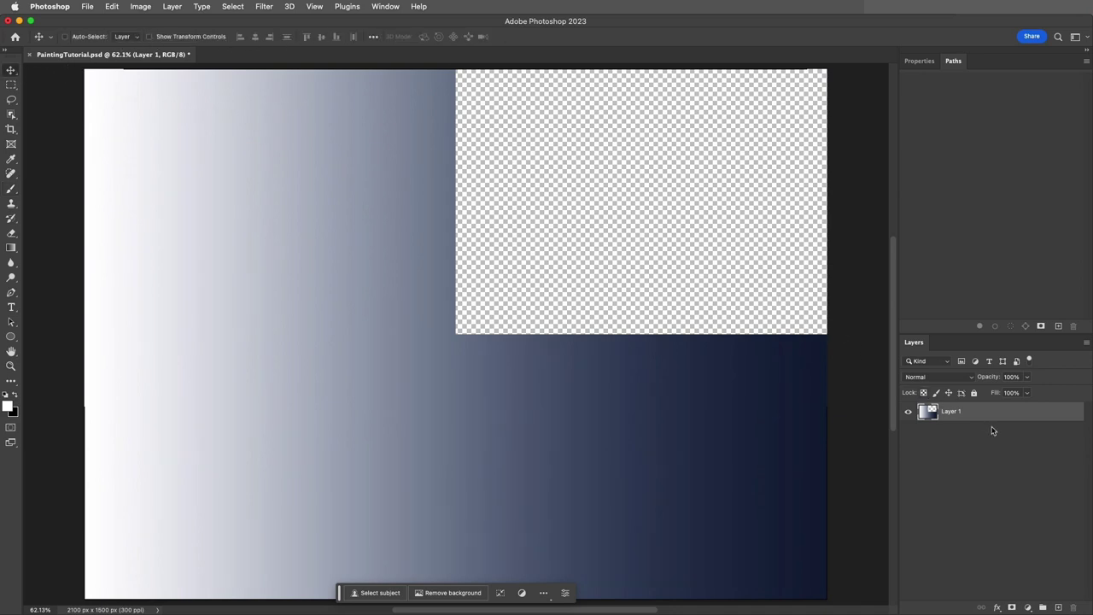
pyautogui.press('5')
pyautogui.click(1026, 376)
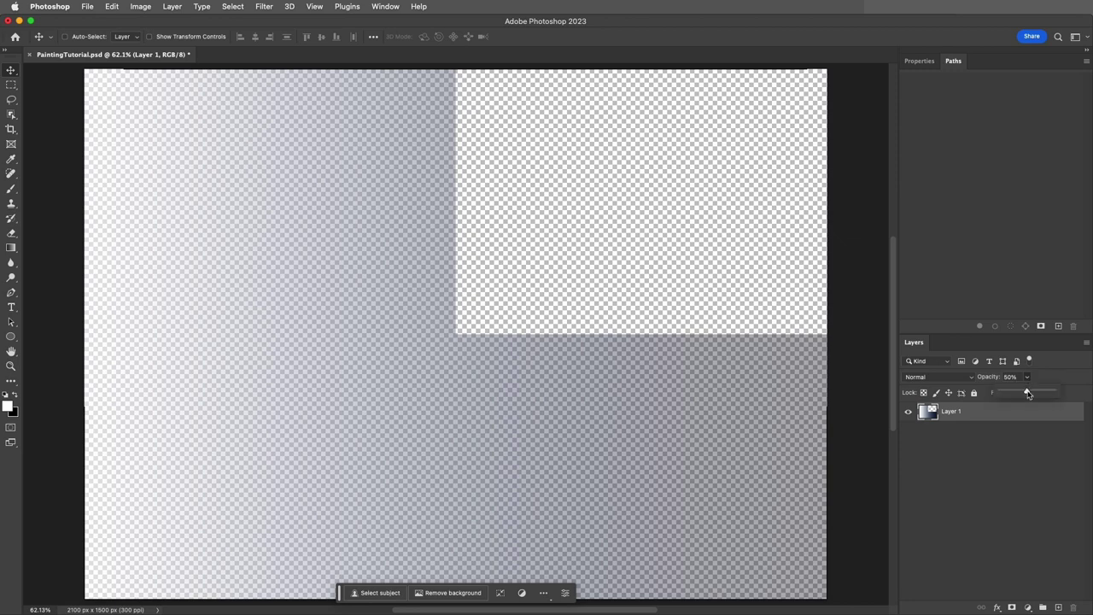
pyautogui.moveTo(1028, 393); pyautogui.dragTo(1059, 395)
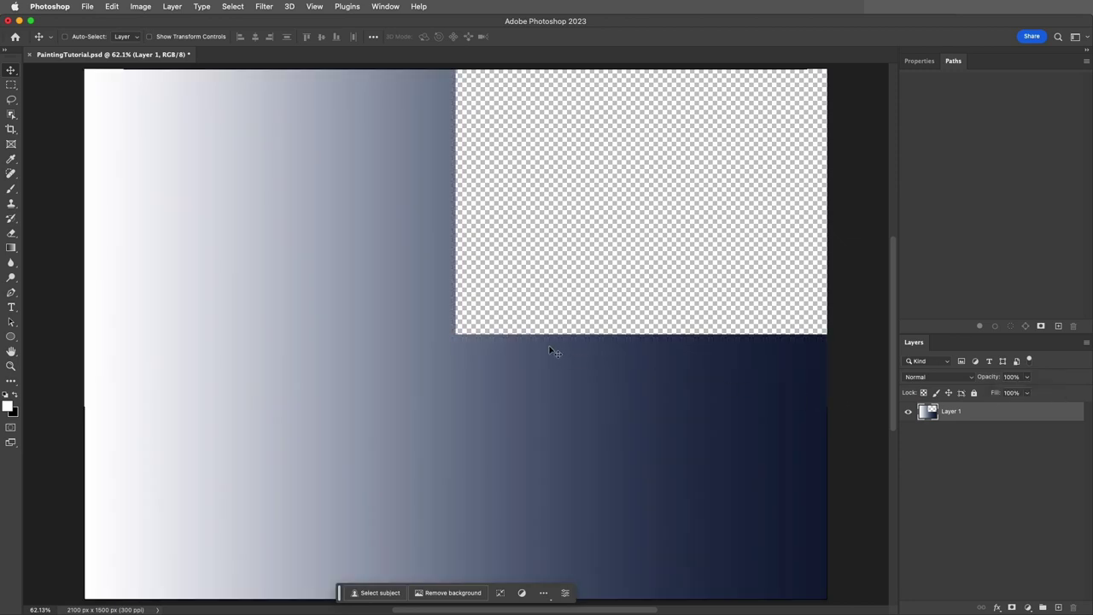
pyautogui.press('b')
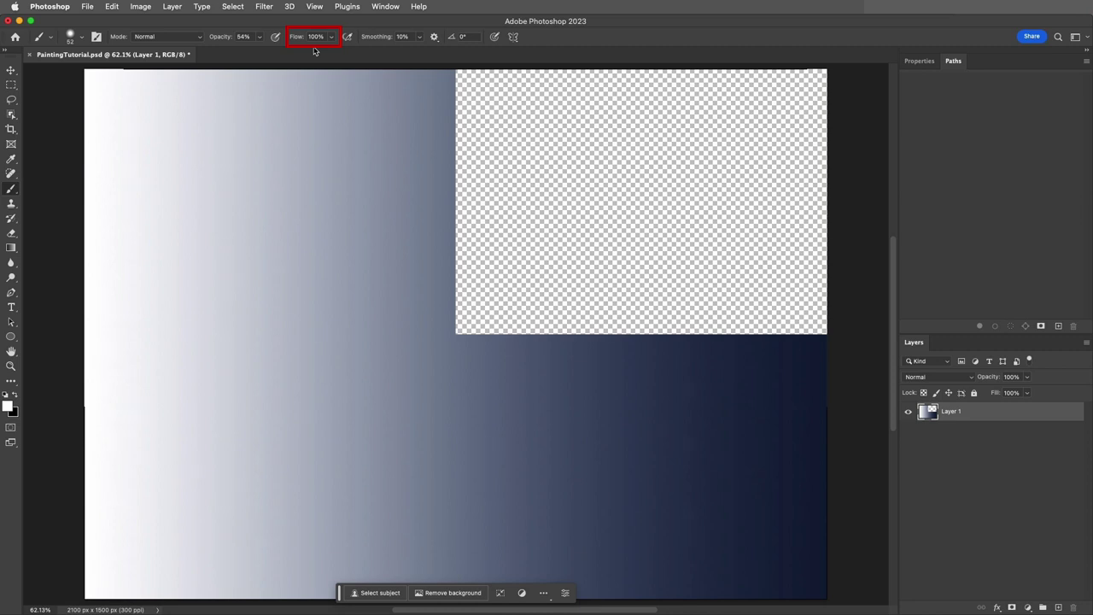
# Set brush flow to 70% and sample the gradient's dark navy as the foreground colour
pyautogui.hotkey('shift', '5')
pyautogui.hotkey('shift', '7')
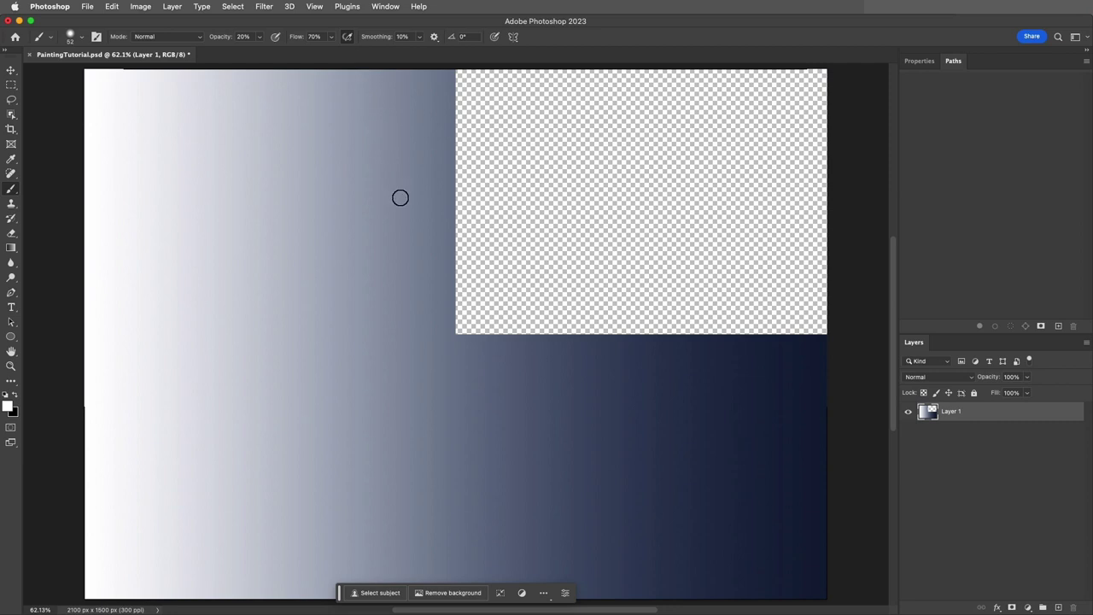
pyautogui.keyDown('alt'); pyautogui.click(782, 358); pyautogui.keyUp('alt')
# Reset the Brush Tool to its defaults from the tool preset icon
pyautogui.rightClick(48, 45)
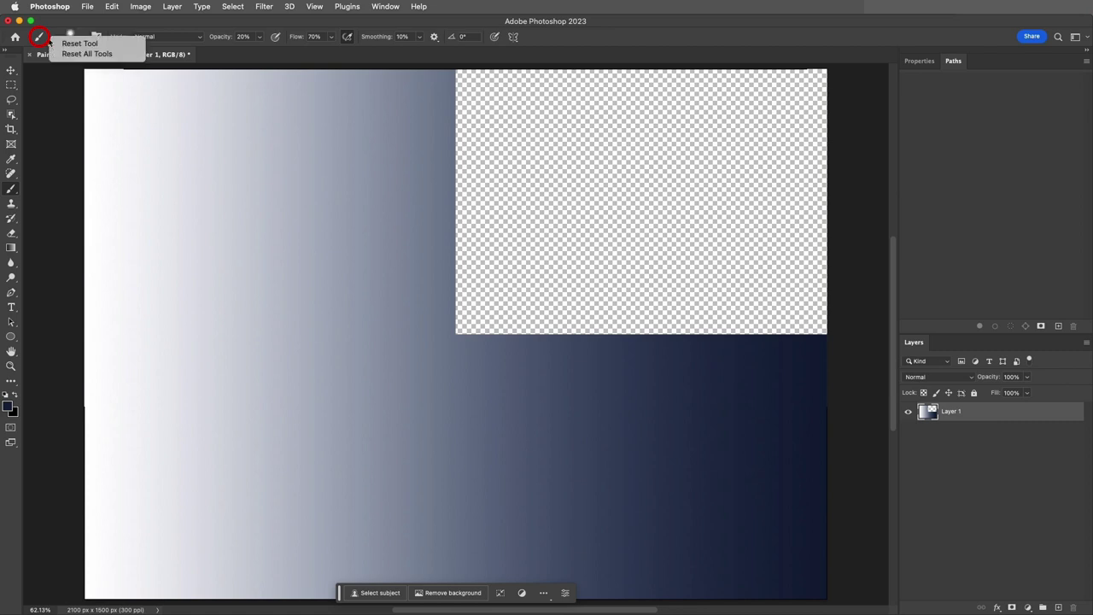
pyautogui.click(110, 48)
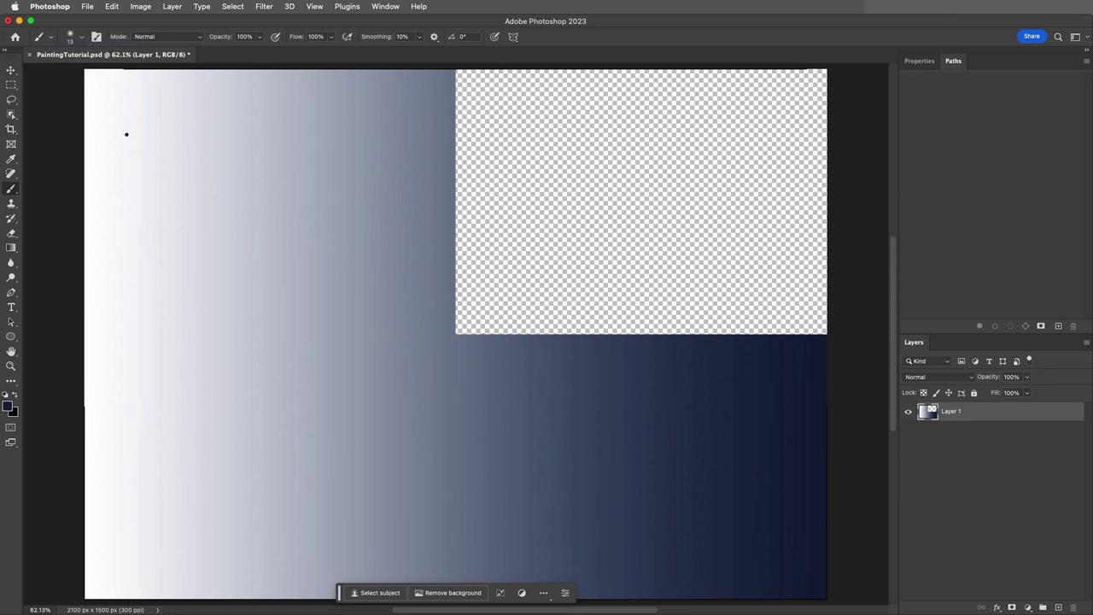
# With a 30 px brush, paint a vertical navy stroke and a straight diagonal line on the left
pyautogui.press(']')
pyautogui.press(']')
pyautogui.moveTo(125, 108); pyautogui.dragTo(125, 325)
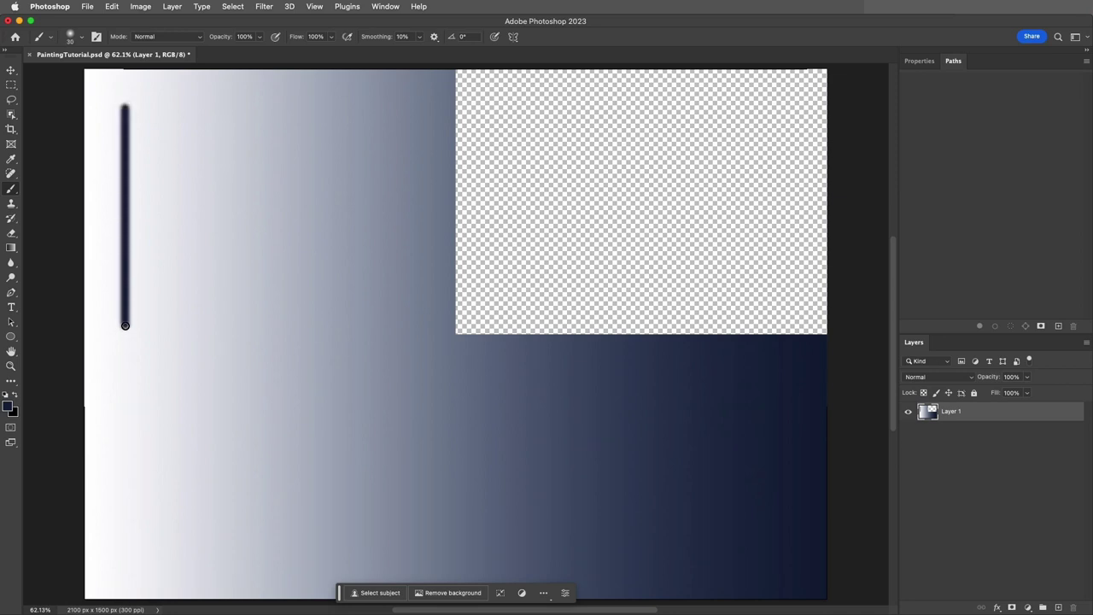
pyautogui.click(160, 109)
pyautogui.keyDown('shift'); pyautogui.click(195, 322); pyautogui.keyUp('shift')
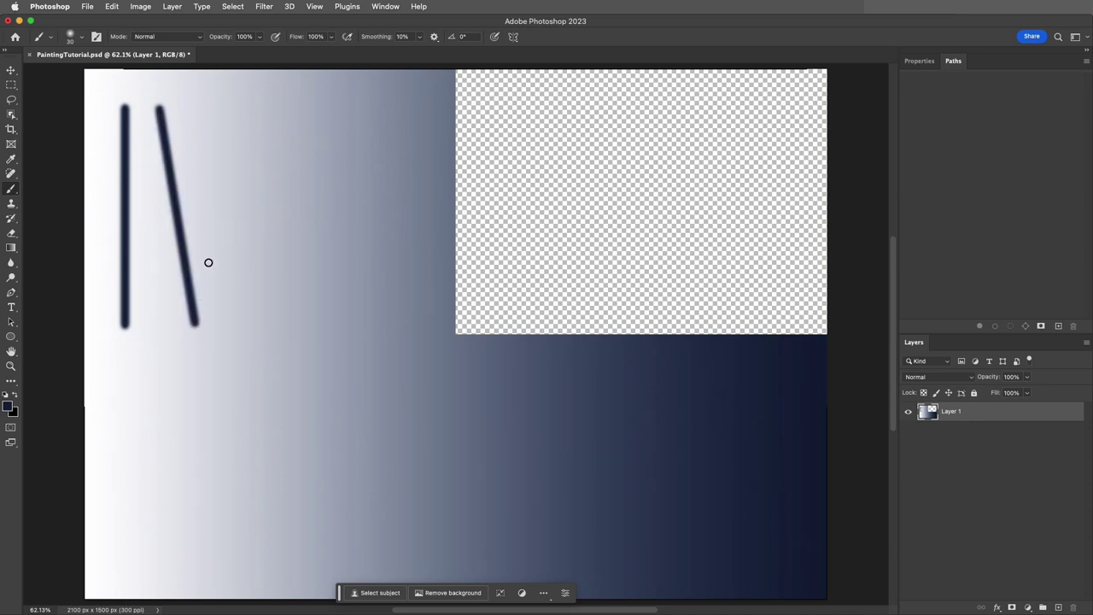
pyautogui.keyDown('ctrl'); pyautogui.keyDown('alt'); pyautogui.click(221, 162); pyautogui.keyUp('alt'); pyautogui.keyUp('ctrl')
pyautogui.press(']')
pyautogui.press(']')
pyautogui.press(']')
pyautogui.press(']')
pyautogui.press(']')
pyautogui.press(']')
pyautogui.press(']')
pyautogui.press(']')
# Paint a large soft wavy stroke, trim its tail, then paint a smoothed looping 'h'-shaped stroke
pyautogui.moveTo(498, 135)
pyautogui.mouseDown()
pyautogui.moveTo(604, 197)
pyautogui.moveTo(661, 188)
pyautogui.moveTo(714, 256)
pyautogui.moveTo(754, 251)
pyautogui.mouseUp()
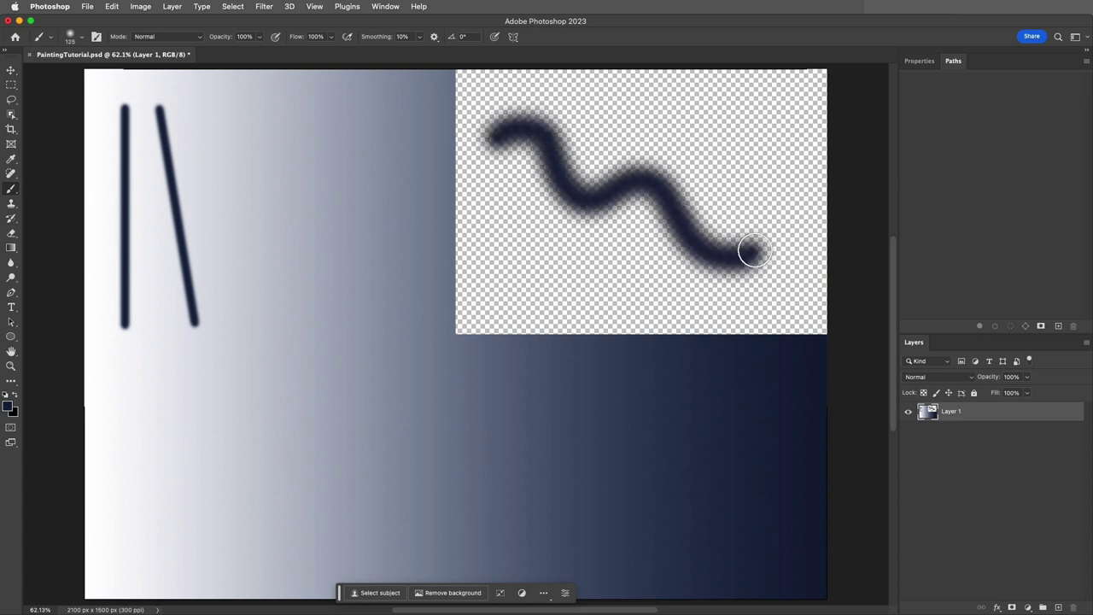
pyautogui.moveTo(766, 222)
pyautogui.mouseDown()
pyautogui.moveTo(745, 265)
pyautogui.moveTo(734, 239)
pyautogui.moveTo(700, 250)
pyautogui.moveTo(704, 204)
pyautogui.moveTo(668, 255)
pyautogui.moveTo(686, 187)
pyautogui.moveTo(655, 234)
pyautogui.moveTo(656, 160)
pyautogui.moveTo(653, 238)
pyautogui.mouseUp()
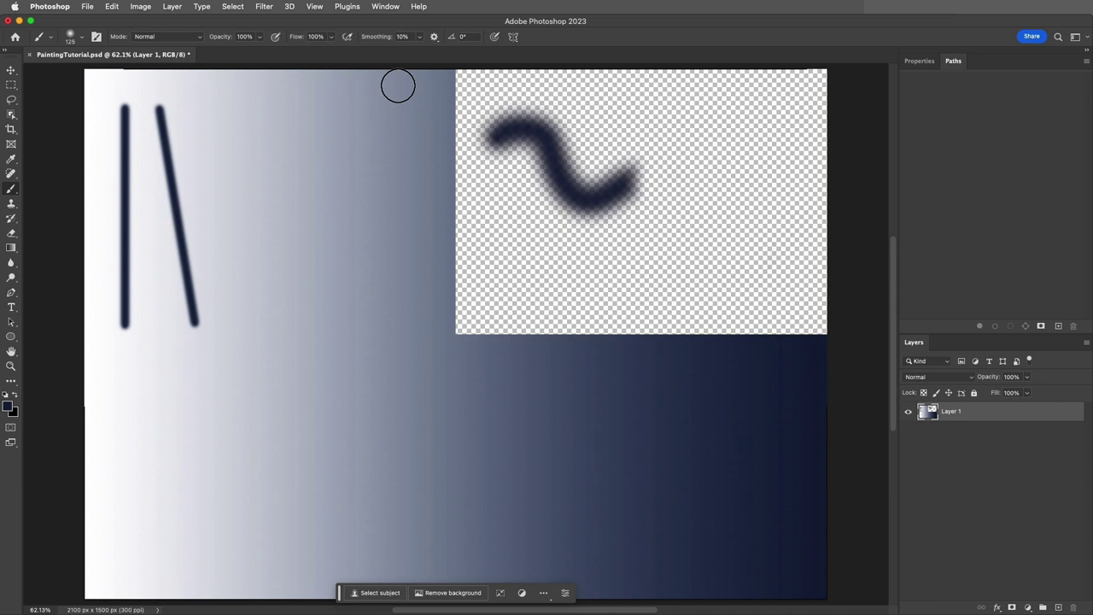
pyautogui.moveTo(220, 253)
pyautogui.mouseDown()
pyautogui.moveTo(279, 183)
pyautogui.moveTo(250, 288)
pyautogui.mouseUp()
pyautogui.moveTo(240, 333)
pyautogui.mouseDown()
pyautogui.moveTo(265, 289)
pyautogui.moveTo(294, 271)
pyautogui.moveTo(297, 319)
pyautogui.moveTo(333, 287)
pyautogui.moveTo(344, 380)
pyautogui.moveTo(412, 417)
pyautogui.moveTo(449, 370)
pyautogui.mouseUp()
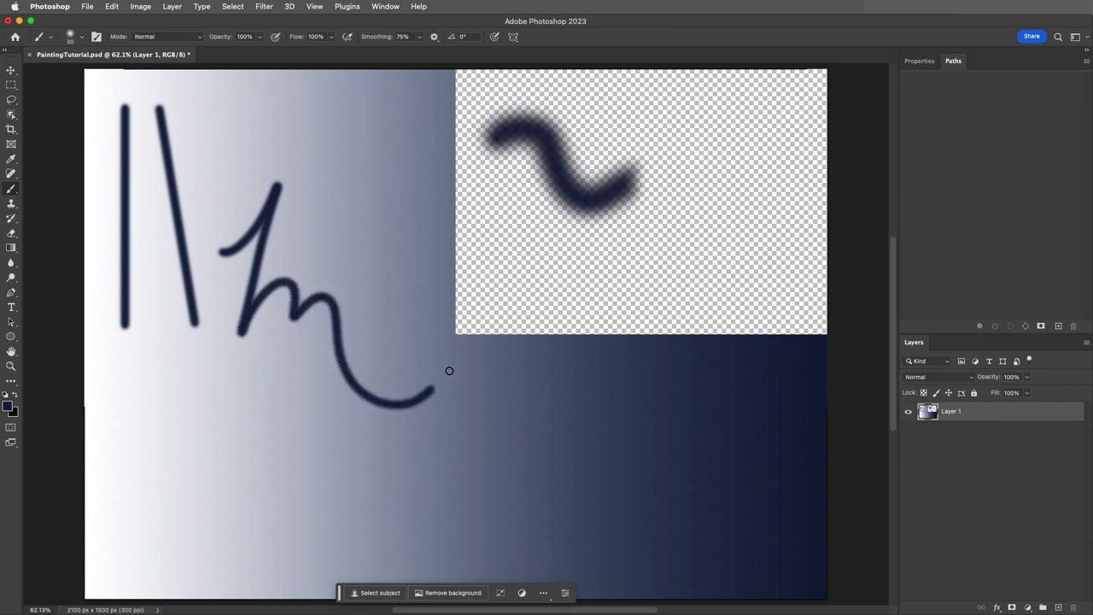
# Enable Pulled String Mode smoothing and paint an angular navy stroke in the lower-left
pyautogui.click(434, 37)
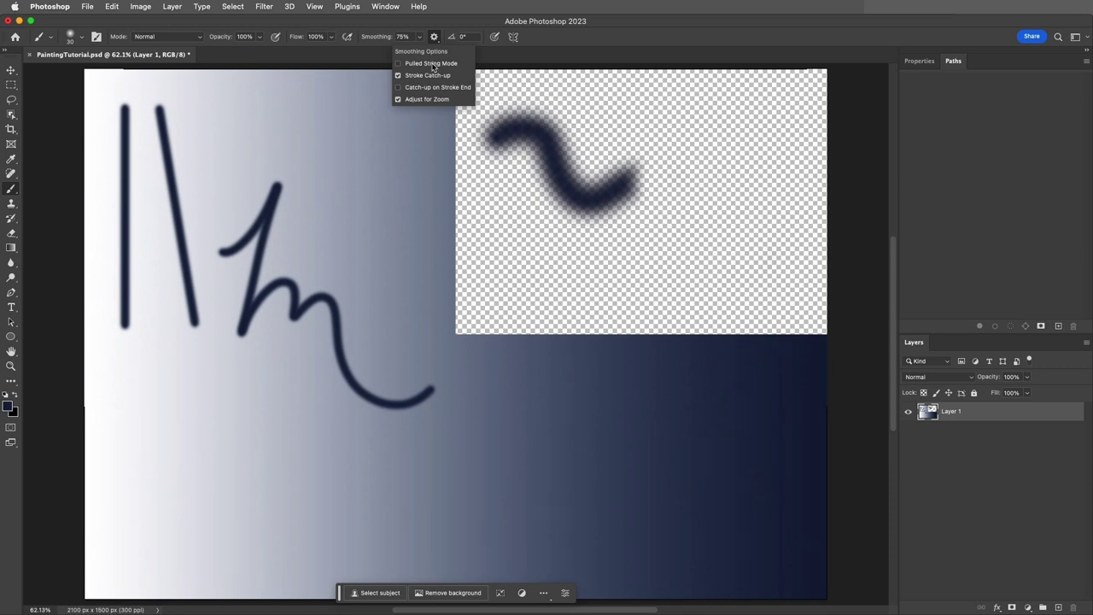
pyautogui.click(433, 64)
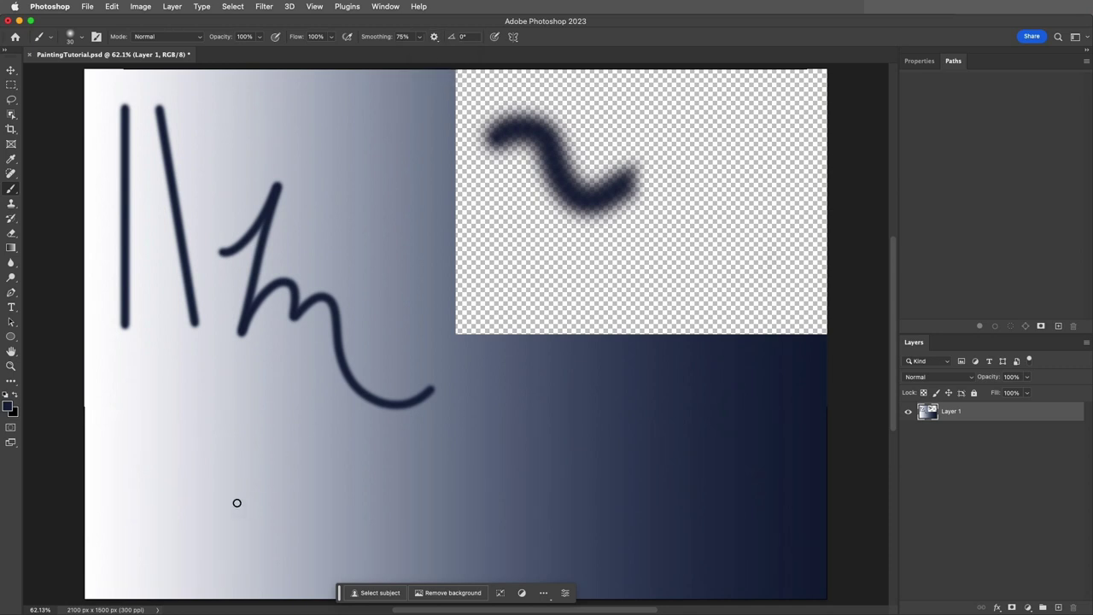
pyautogui.moveTo(236, 503)
pyautogui.mouseDown()
pyautogui.moveTo(213, 476)
pyautogui.moveTo(269, 477)
pyautogui.moveTo(273, 531)
pyautogui.moveTo(235, 537)
pyautogui.moveTo(195, 511)
pyautogui.moveTo(155, 434)
pyautogui.moveTo(151, 379)
pyautogui.moveTo(193, 308)
pyautogui.moveTo(209, 394)
pyautogui.moveTo(248, 438)
pyautogui.moveTo(315, 455)
pyautogui.moveTo(403, 401)
pyautogui.moveTo(365, 425)
pyautogui.moveTo(329, 474)
pyautogui.moveTo(327, 529)
pyautogui.moveTo(361, 579)
pyautogui.mouseUp()
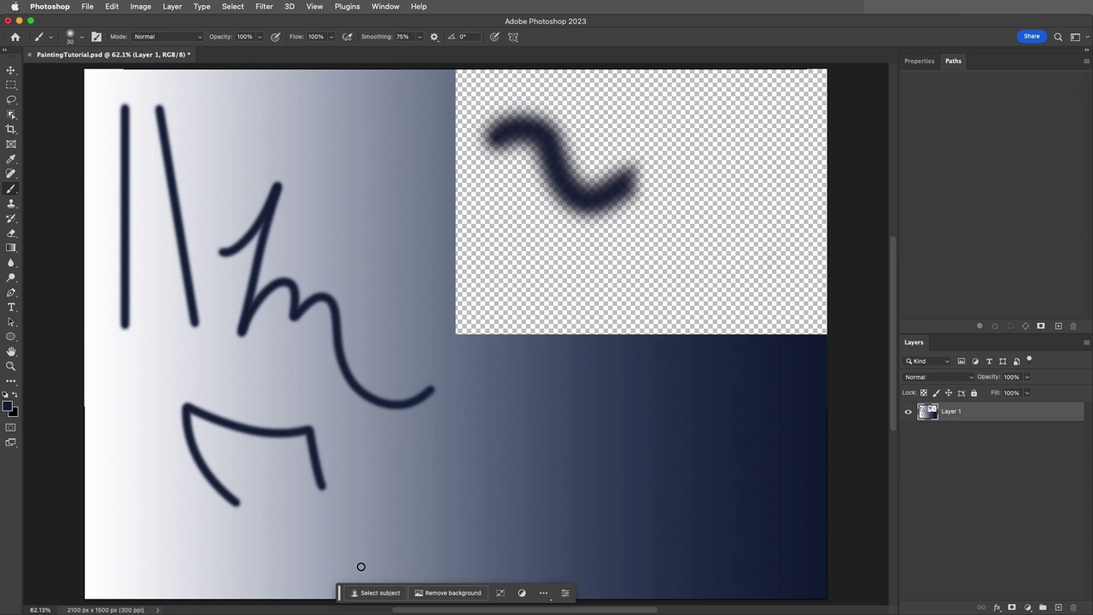
# Draw a circular work path with the Ellipse tool in Path mode on the dark lower-right area
pyautogui.click(15, 296)
pyautogui.rightClick(12, 295)
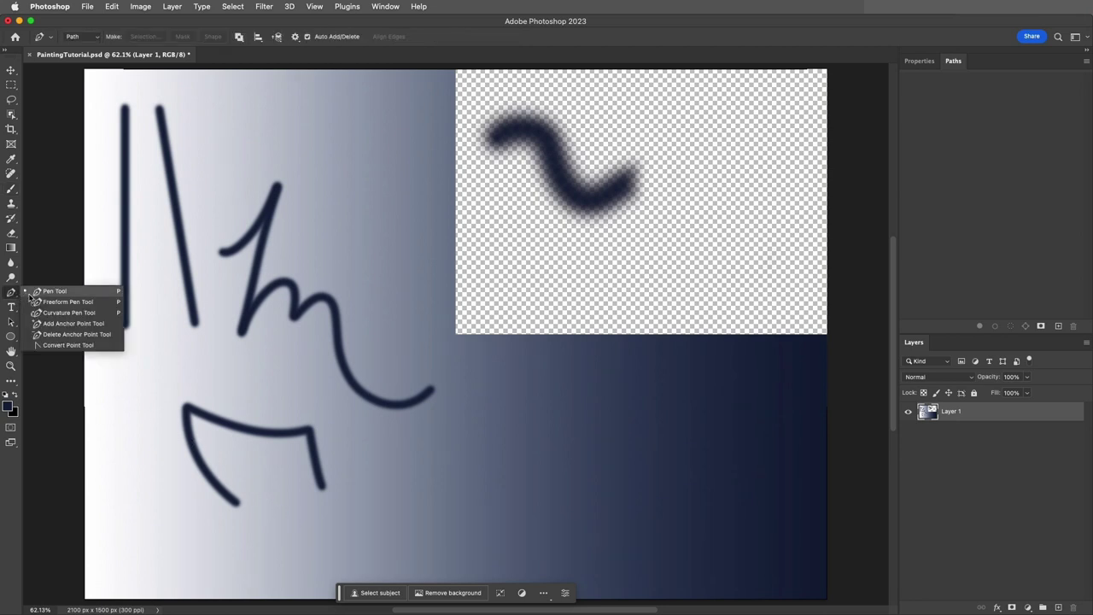
pyautogui.click(11, 335)
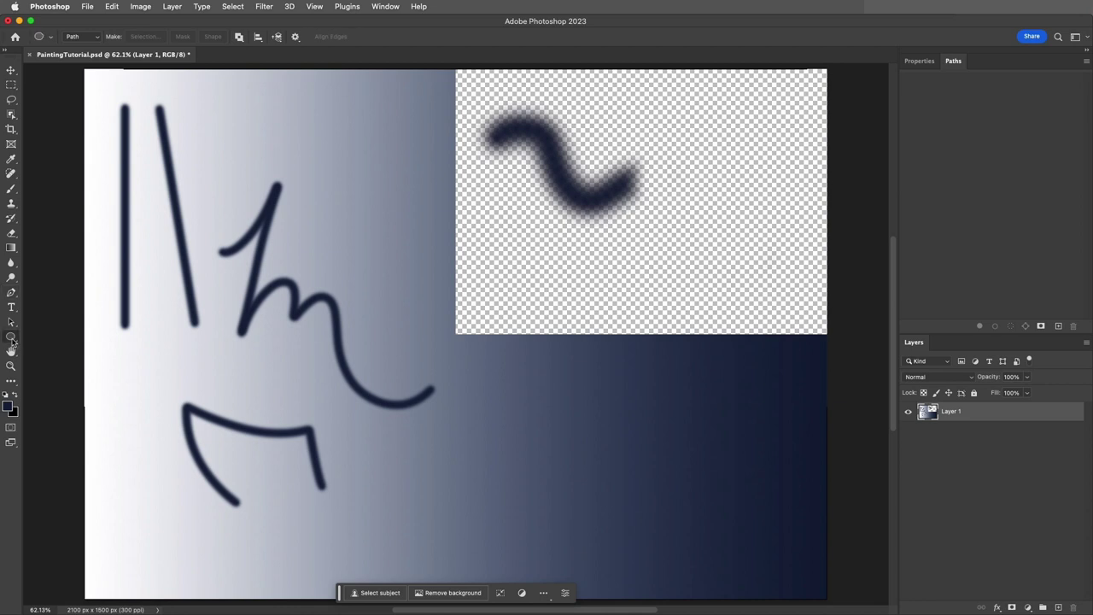
pyautogui.rightClick(11, 335)
pyautogui.click(35, 347)
pyautogui.click(83, 36)
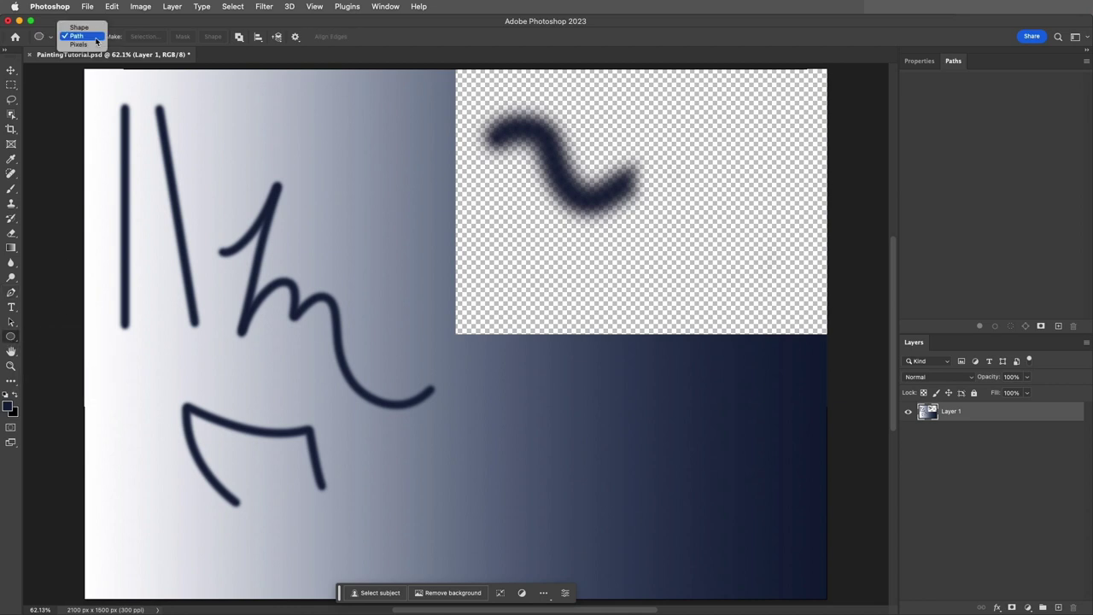
pyautogui.click(96, 37)
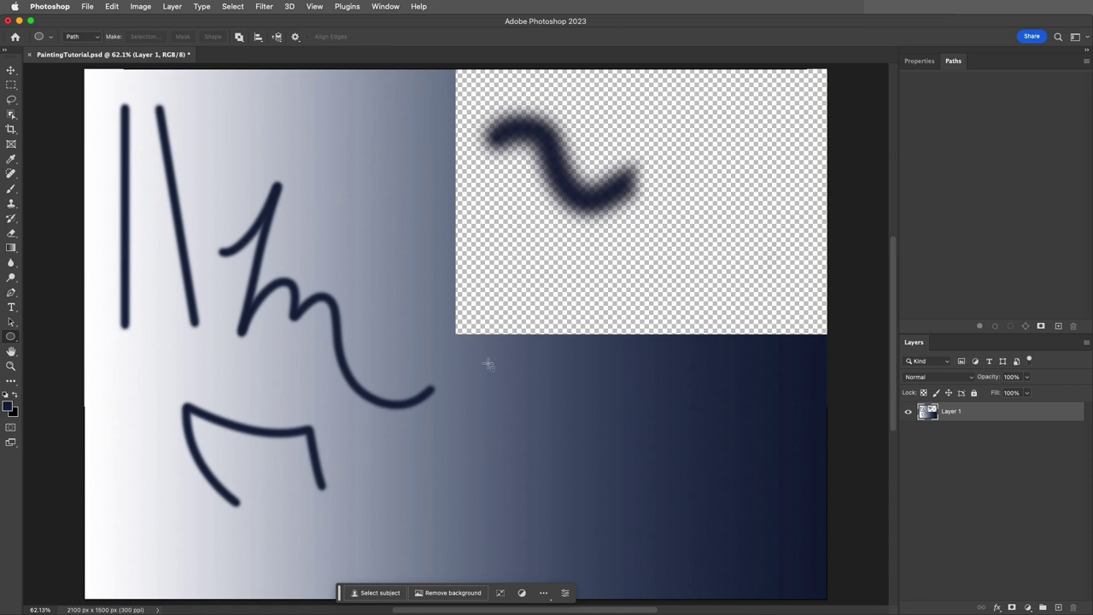
pyautogui.moveTo(487, 362); pyautogui.dragTo(703, 579)
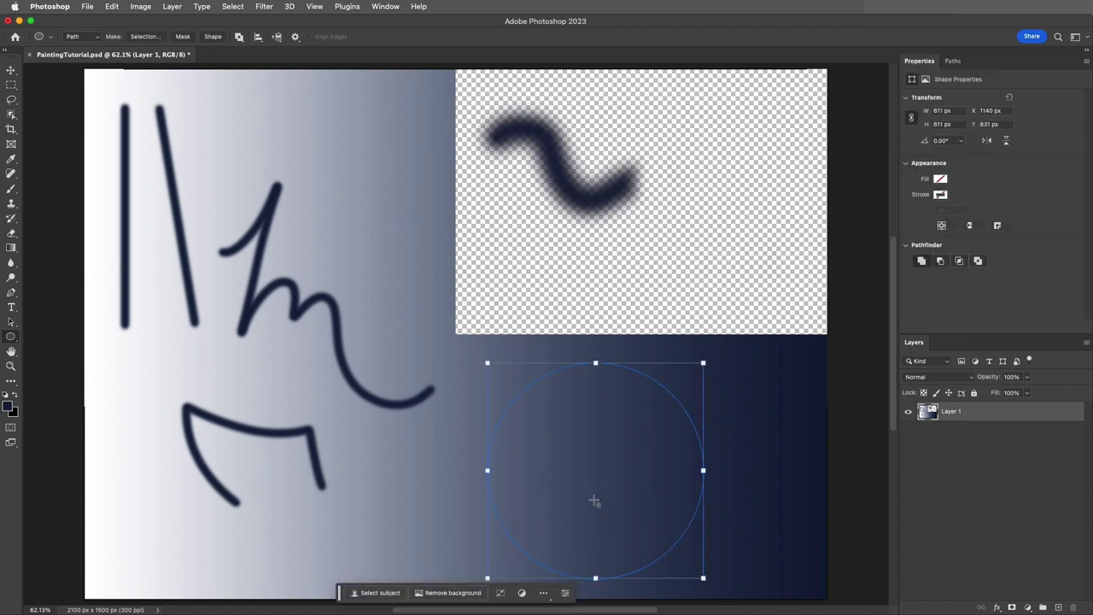
# Switch back to the brush and set the foreground colour to white
pyautogui.press('b')
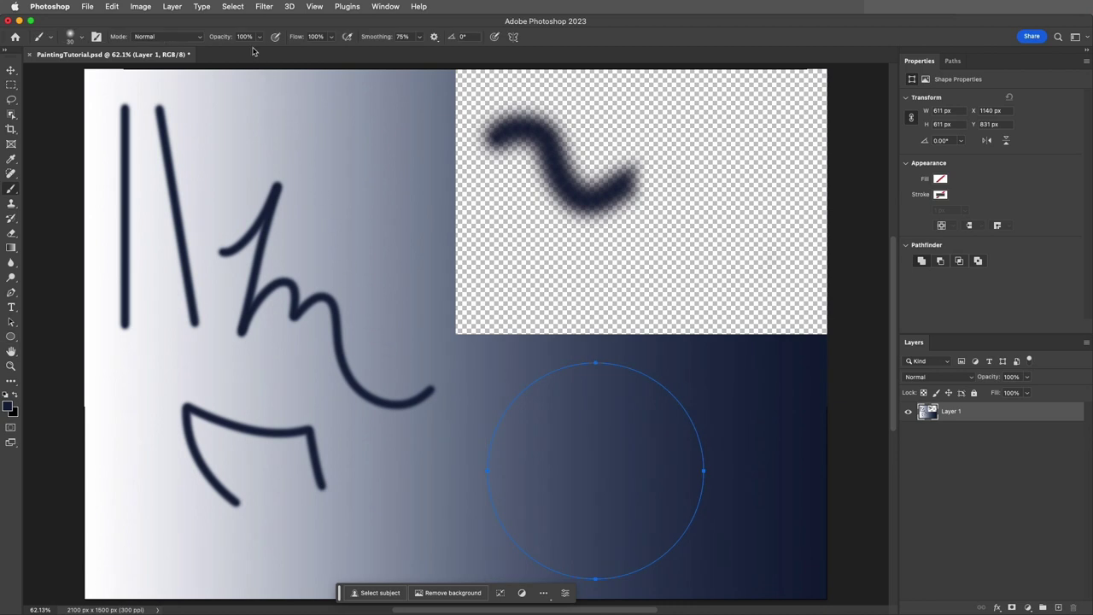
pyautogui.click(11, 405)
pyautogui.click(405, 282)
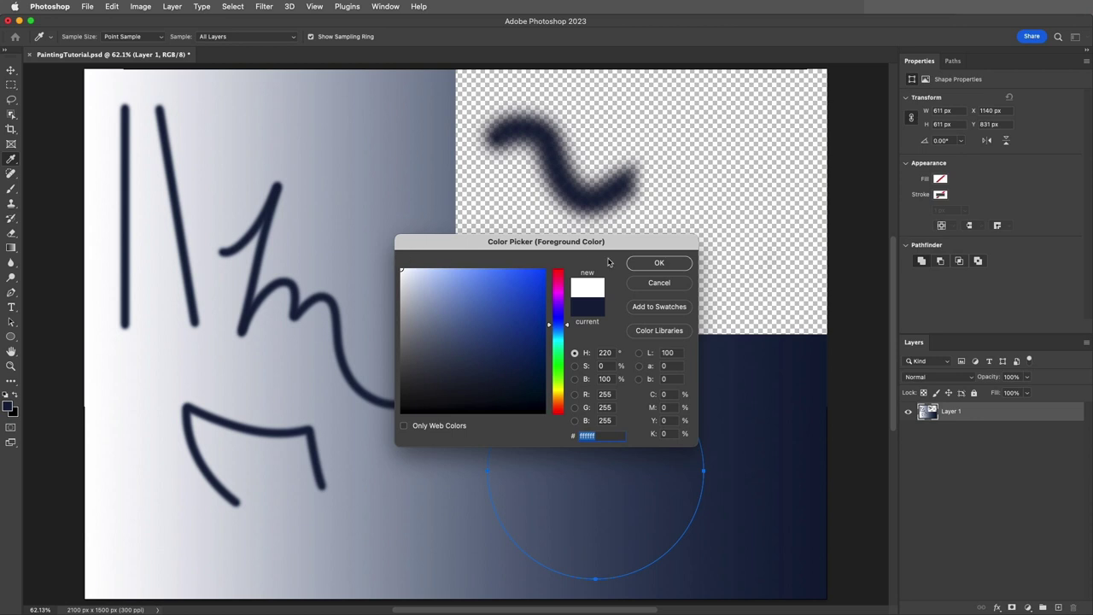
pyautogui.click(656, 263)
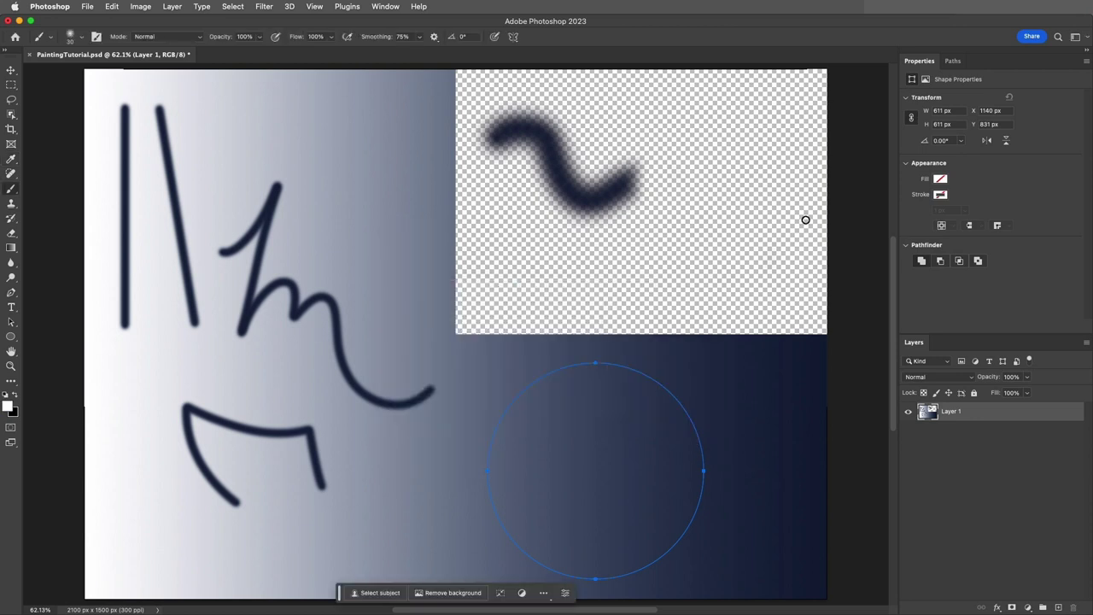
# Stroke the circle work path with the Brush using Simulate Pressure from the Paths panel menu
pyautogui.click(953, 64)
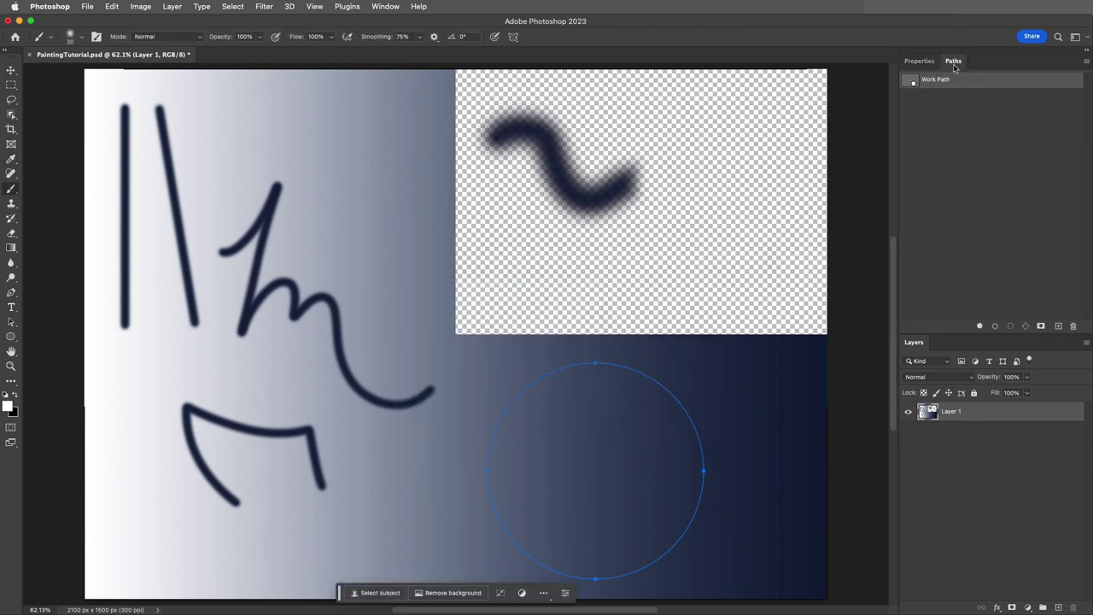
pyautogui.click(1085, 63)
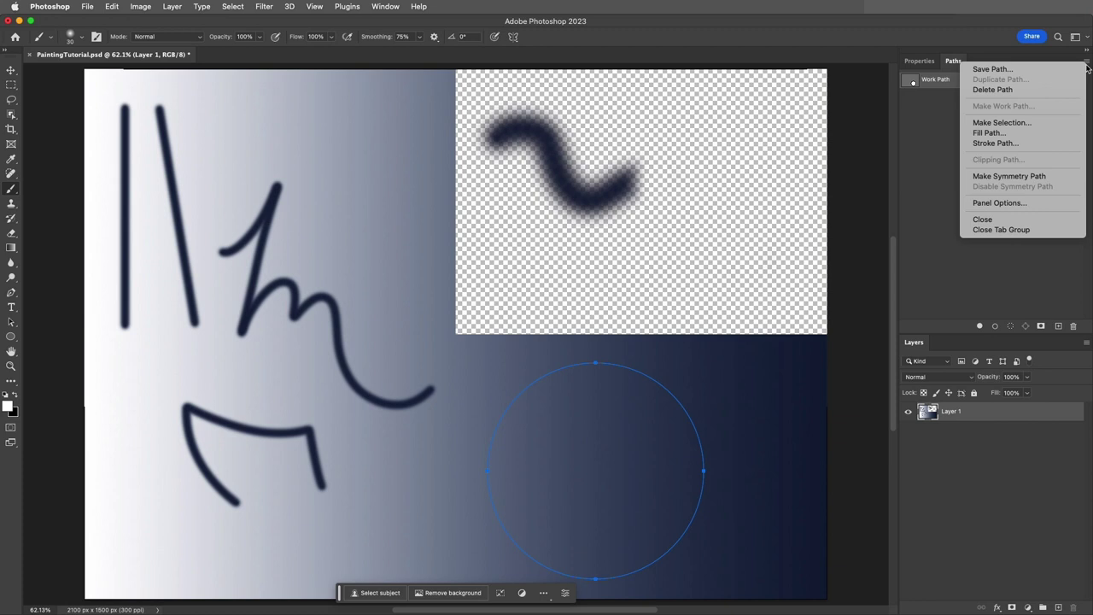
pyautogui.click(1043, 144)
pyautogui.click(650, 338)
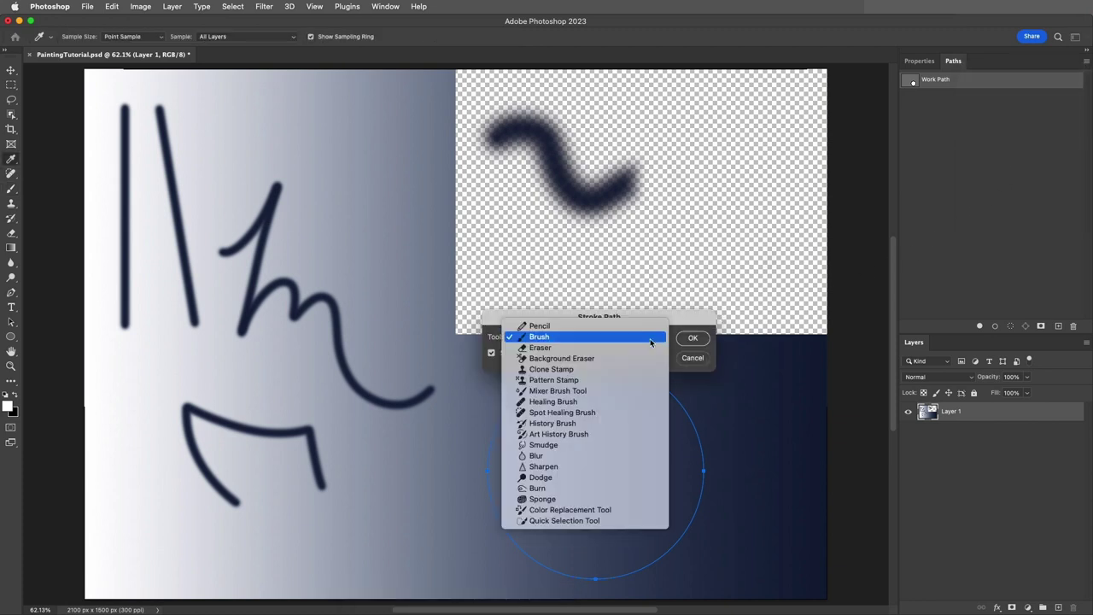
pyautogui.click(649, 338)
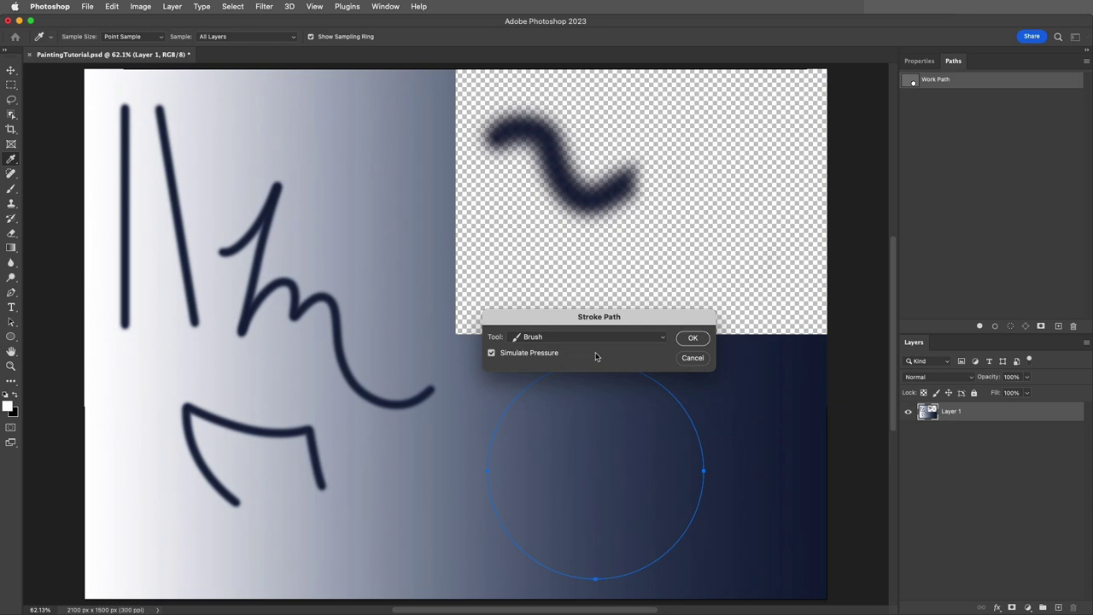
pyautogui.click(691, 338)
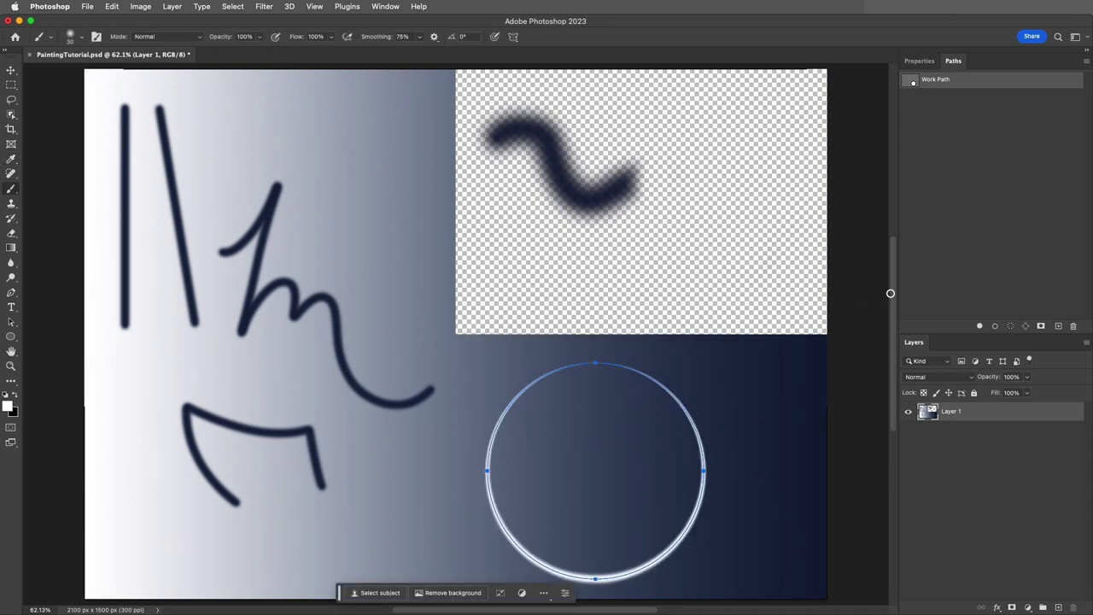